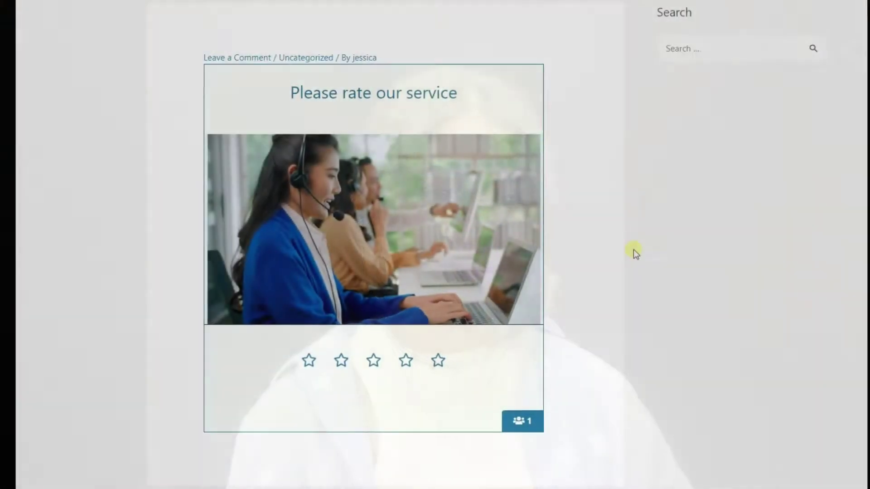
# Step: Pause the service video, rate it five stars, and vote Yes on the lesson poll
pyautogui.click(215, 308)
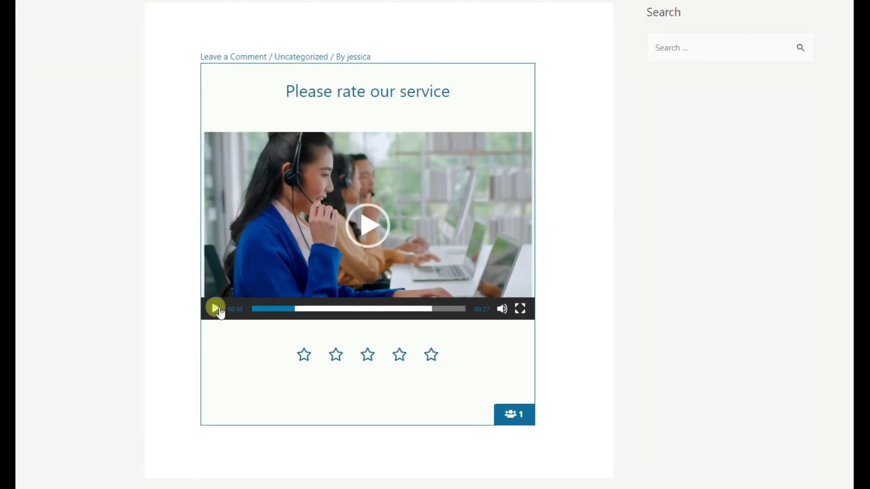
pyautogui.click(431, 356)
pyautogui.scroll(-1, 615, 299)
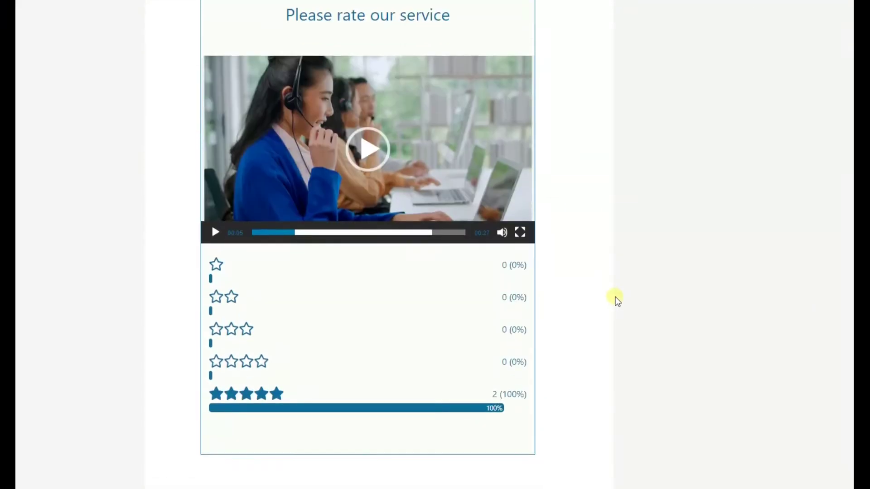
pyautogui.scroll(-1, 615, 299)
pyautogui.scroll(1, 615, 299)
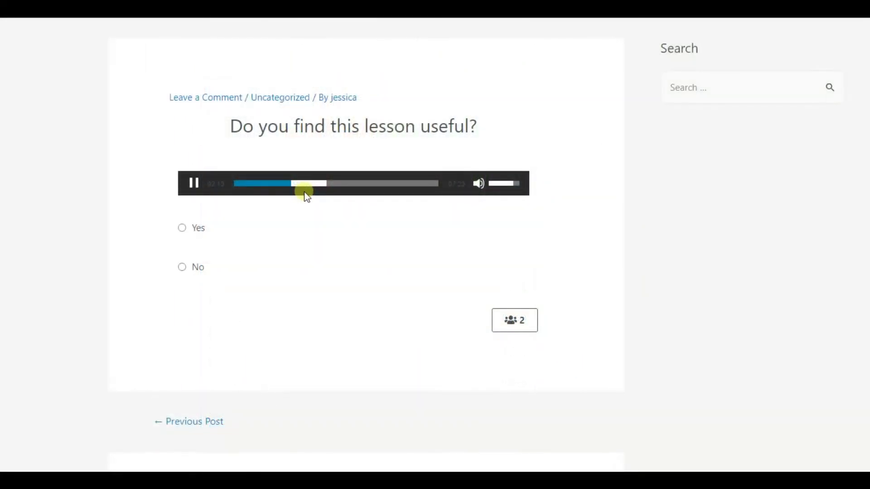
pyautogui.click(182, 227)
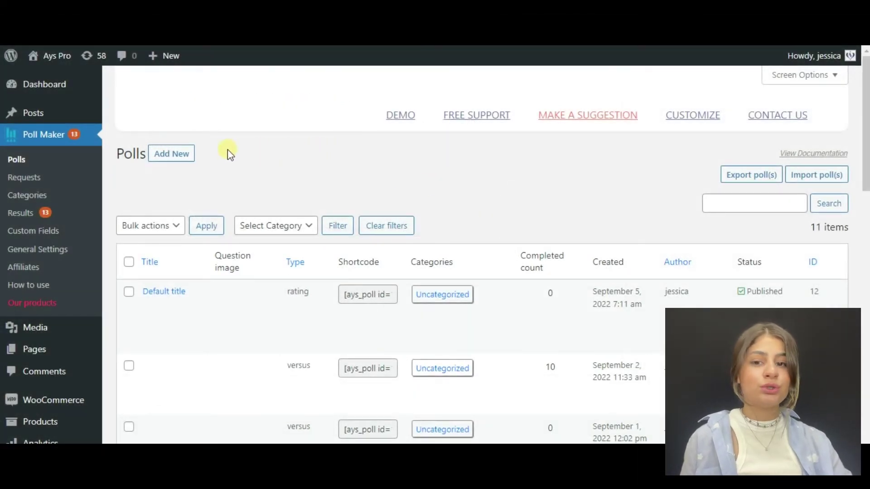
# Step: Create a new poll titled 'Video Poll' and bring up the media library for its question
pyautogui.click(187, 156)
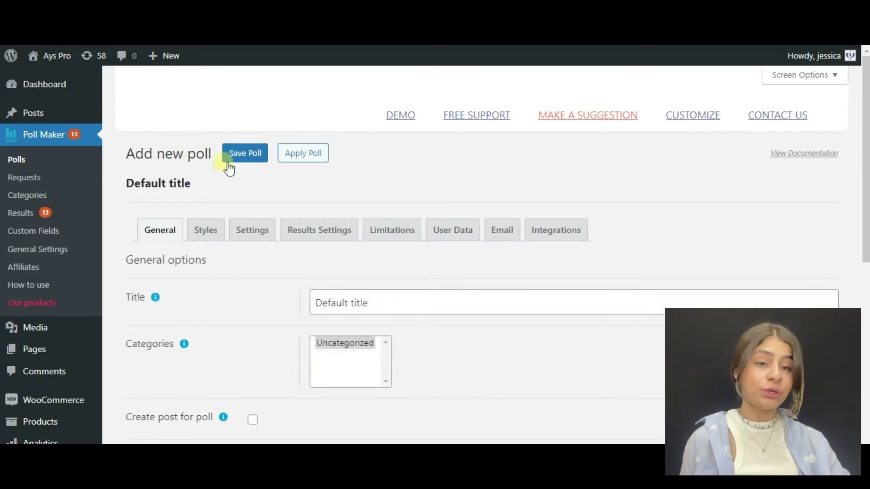
pyautogui.scroll(-1, 624, 165)
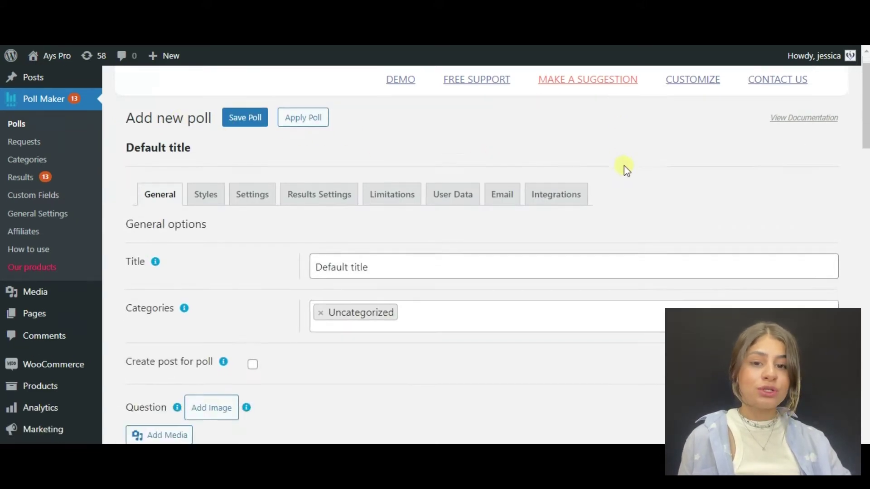
pyautogui.scroll(-2, 624, 165)
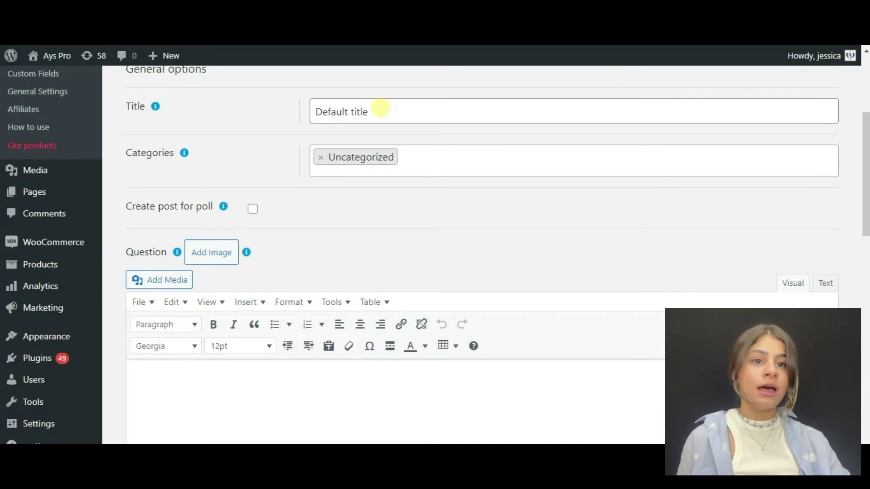
pyautogui.moveTo(381, 112); pyautogui.dragTo(316, 112)
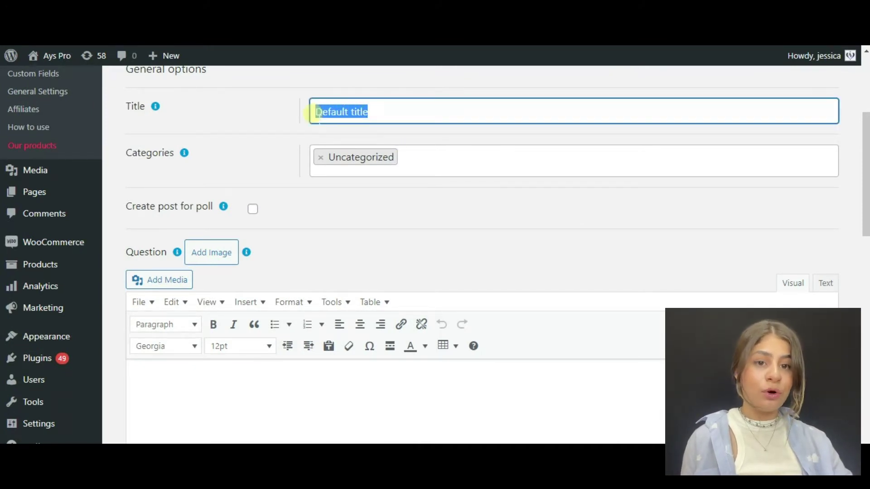
pyautogui.write('Video Poll')
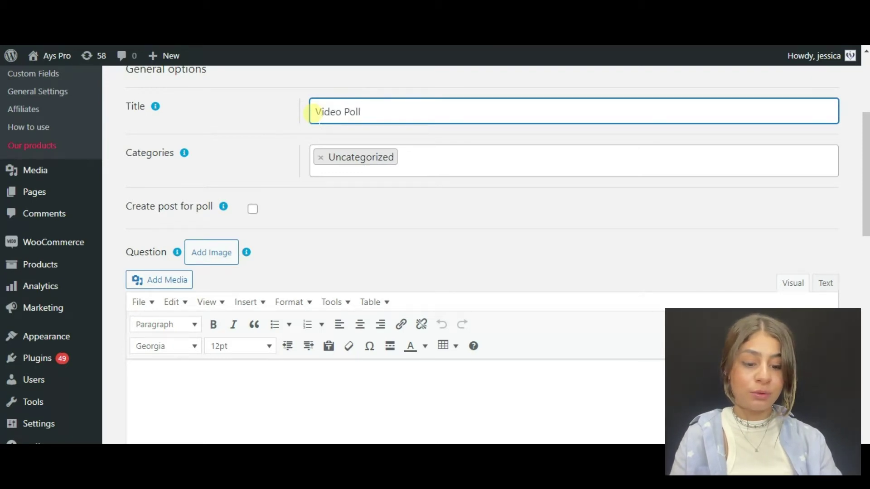
pyautogui.scroll(-2, 333, 177)
pyautogui.scroll(-1, 333, 177)
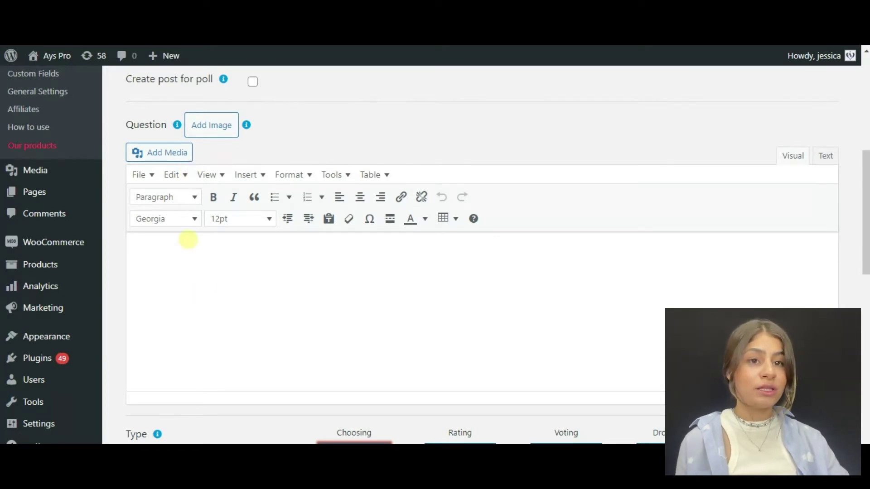
pyautogui.click(166, 154)
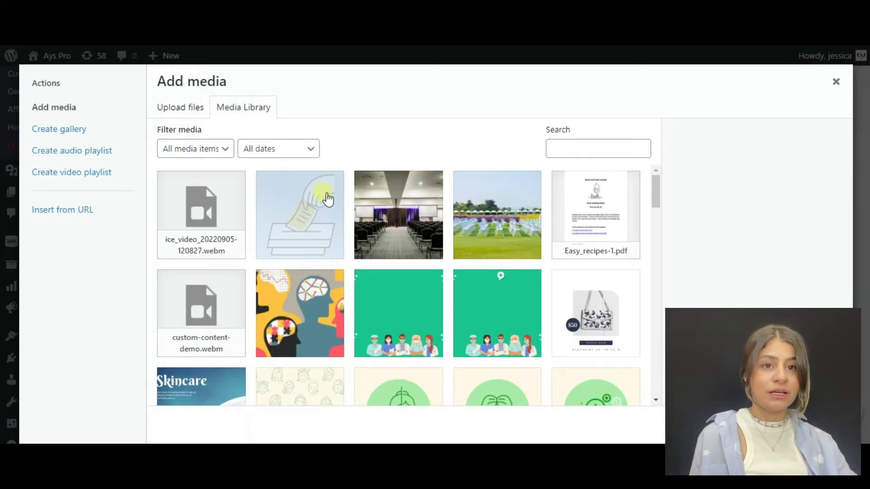
pyautogui.scroll(-1, 329, 197)
pyautogui.scroll(-5, 328, 197)
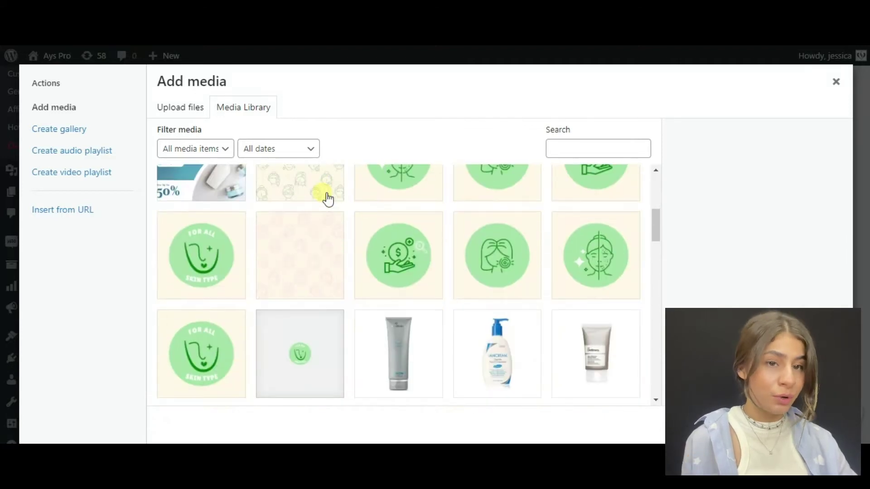
pyautogui.scroll(-5, 328, 197)
# Step: Insert the Best-WordPress-Survey-Plugin.mp4 video from the media library into the question
pyautogui.click(508, 302)
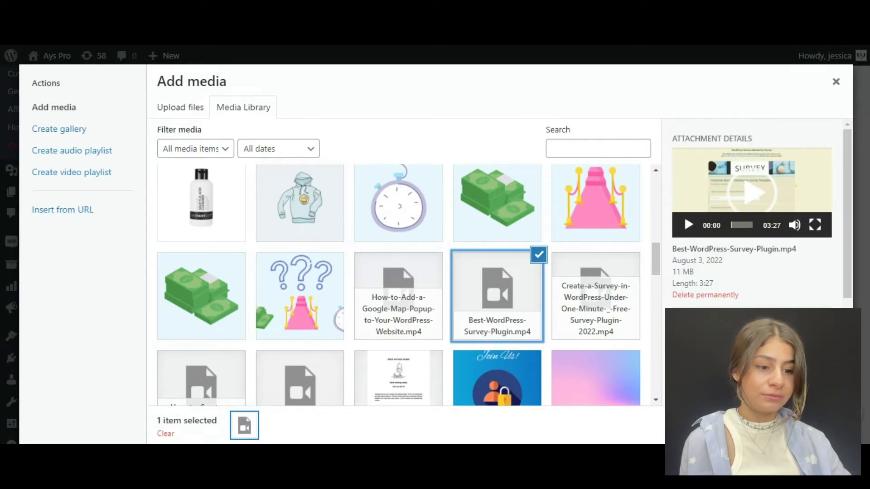
pyautogui.click(621, 422)
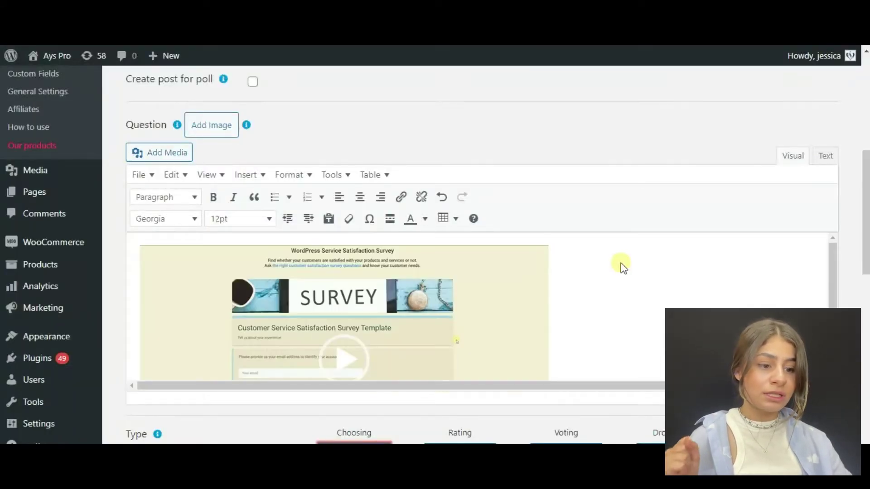
pyautogui.scroll(-1, 621, 263)
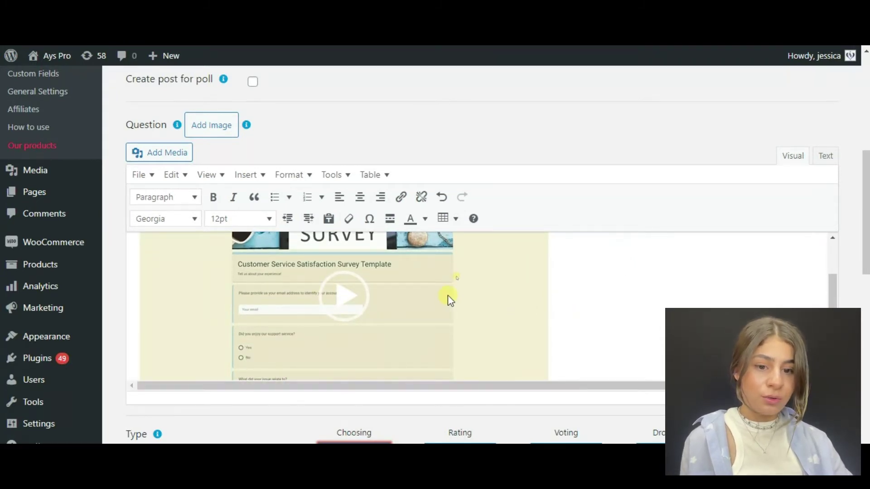
# Step: Type 'Do yu find this video useful?' on a new line above the embedded video
pyautogui.click(581, 295)
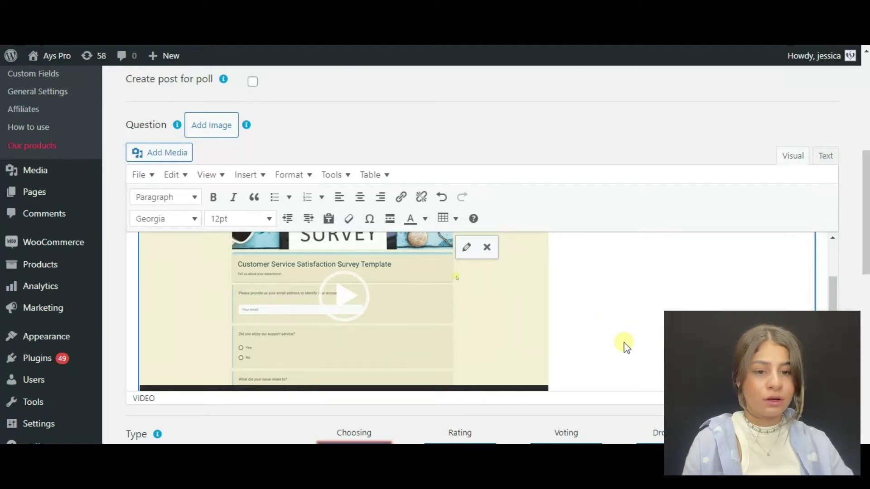
pyautogui.scroll(3, 624, 343)
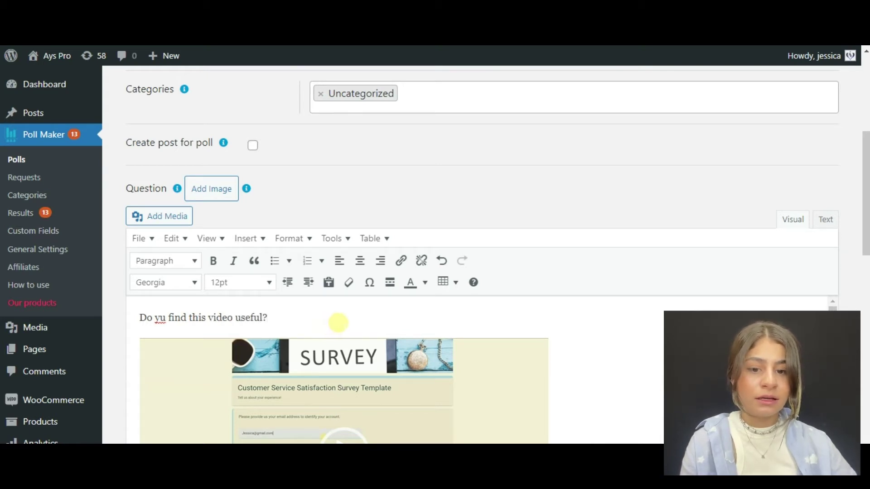
pyautogui.scroll(-2, 340, 325)
pyautogui.scroll(-3, 592, 292)
pyautogui.scroll(-3, 592, 292)
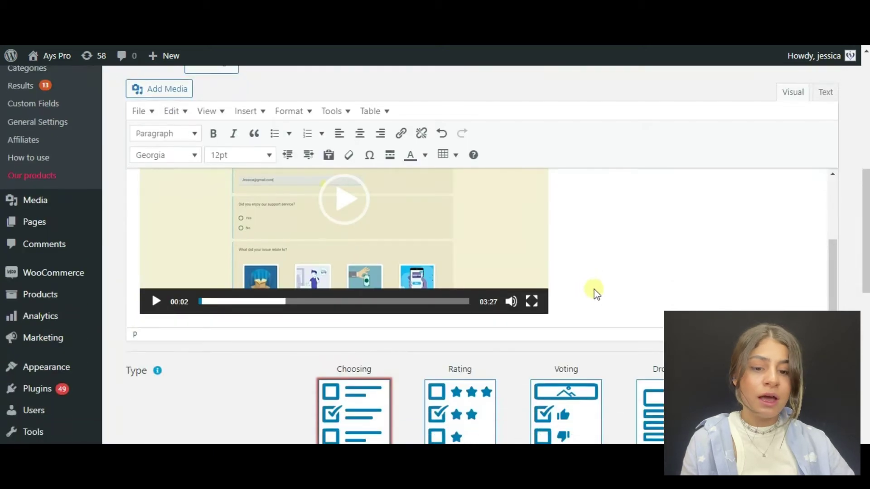
pyautogui.scroll(-2, 592, 293)
pyautogui.scroll(-2, 592, 293)
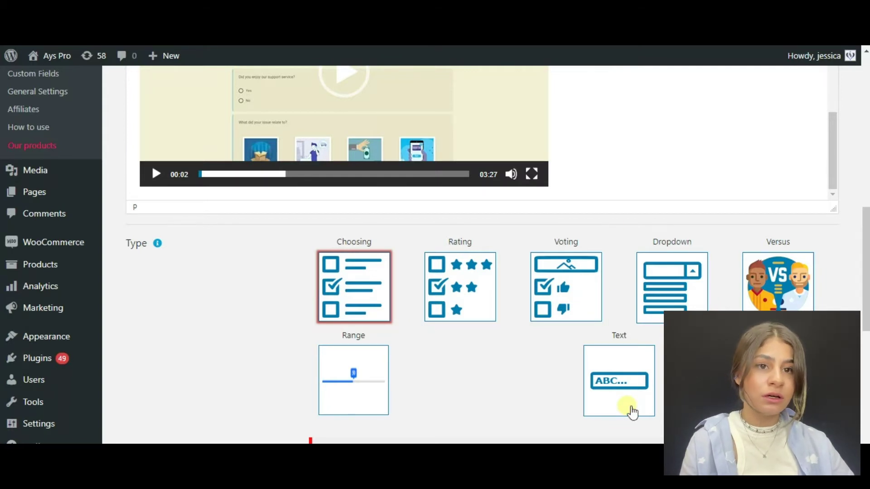
pyautogui.scroll(-1, 448, 327)
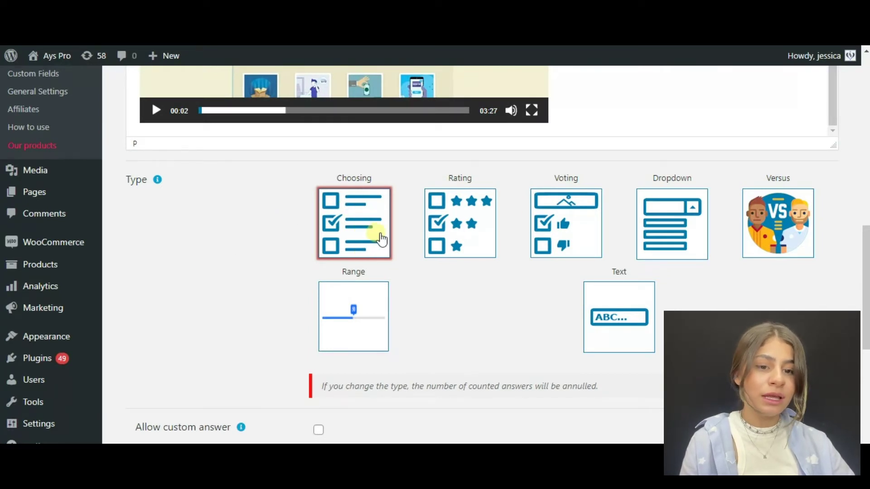
# Step: Set the poll type to Rating with Emoji answers instead of Stars, keeping a scale of 5
pyautogui.click(438, 229)
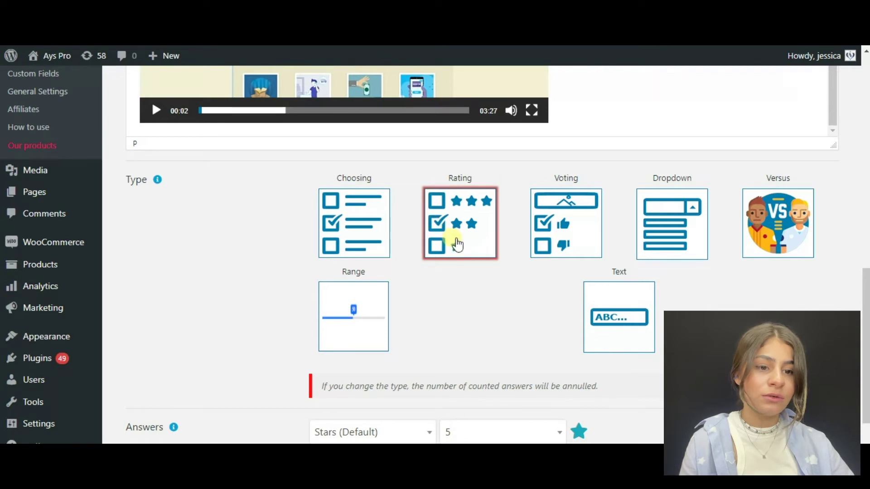
pyautogui.click(551, 239)
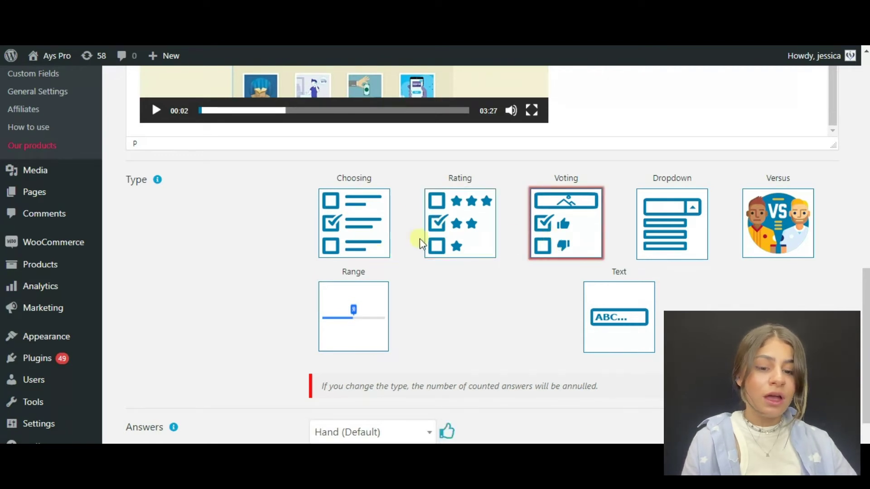
pyautogui.click(438, 235)
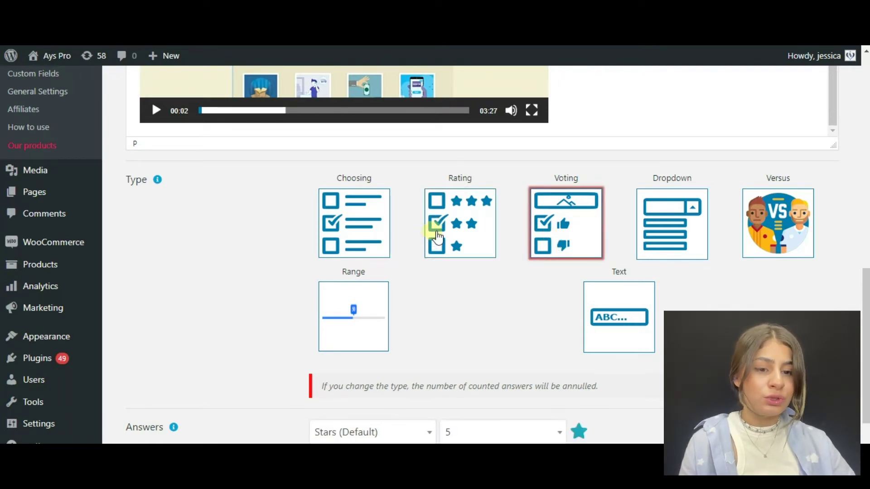
pyautogui.scroll(-2, 354, 272)
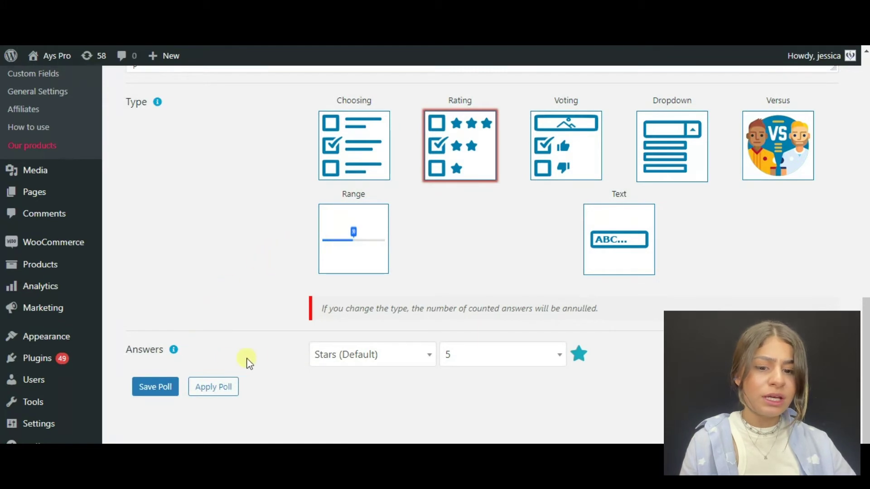
pyautogui.click(422, 357)
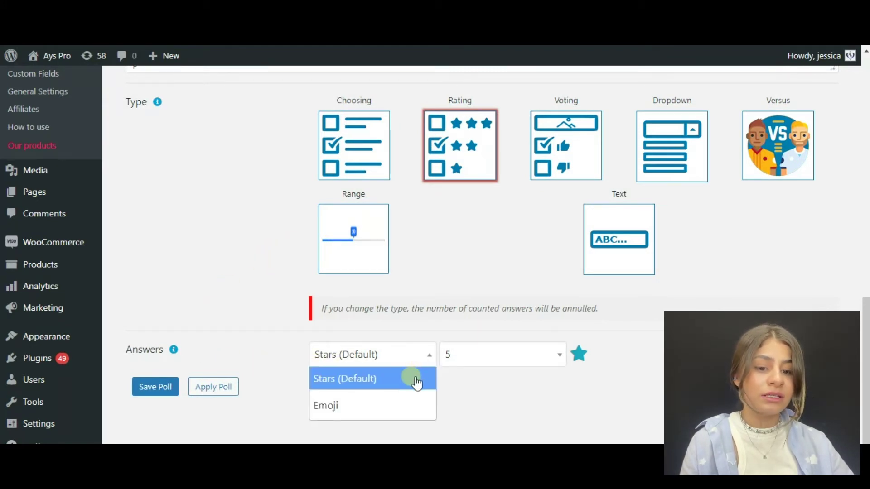
pyautogui.click(547, 354)
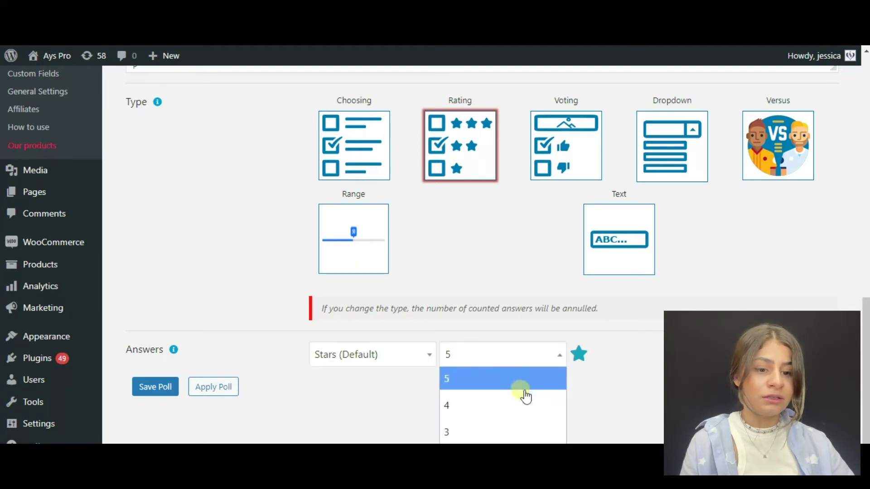
pyautogui.click(401, 354)
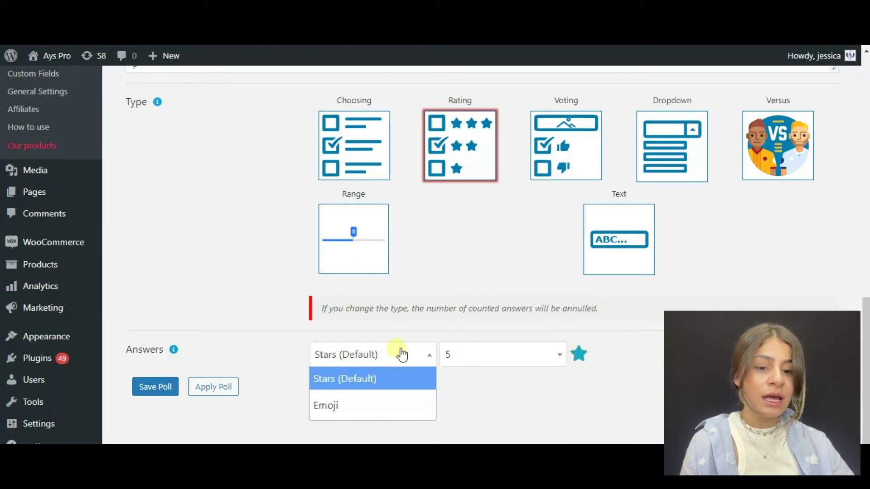
pyautogui.click(359, 406)
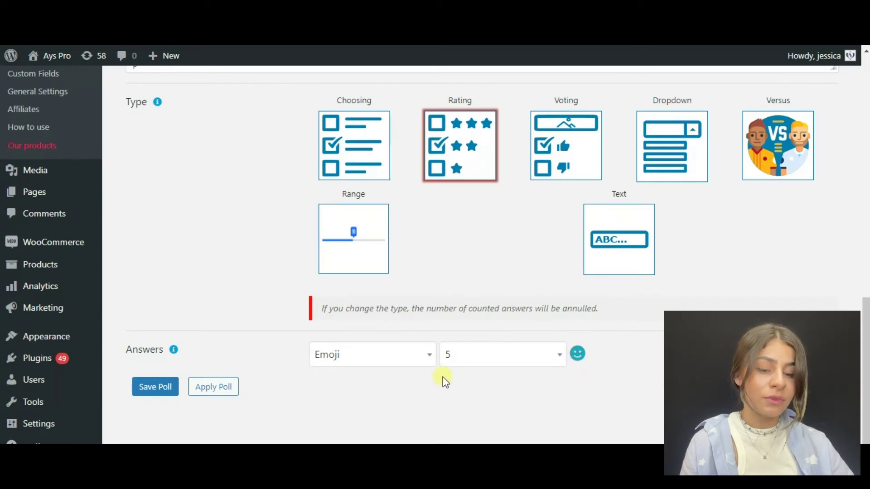
pyautogui.scroll(5, 443, 367)
pyautogui.scroll(5, 441, 356)
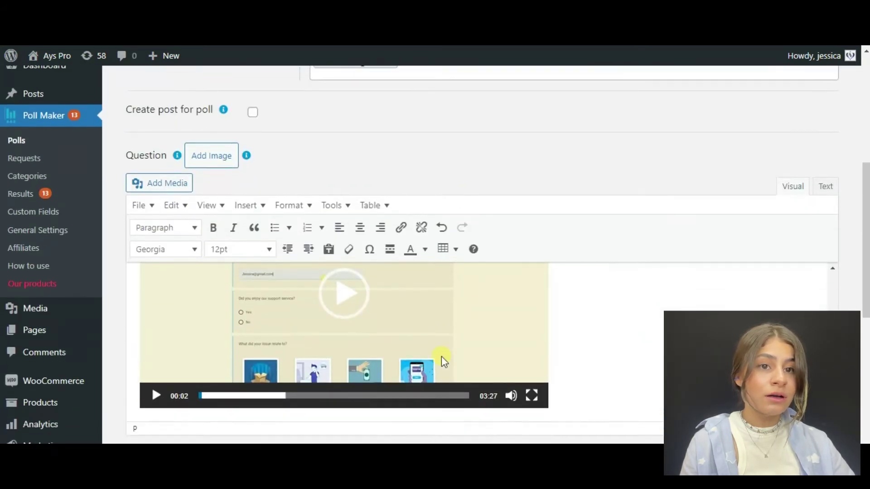
pyautogui.scroll(5, 442, 356)
pyautogui.scroll(3, 441, 357)
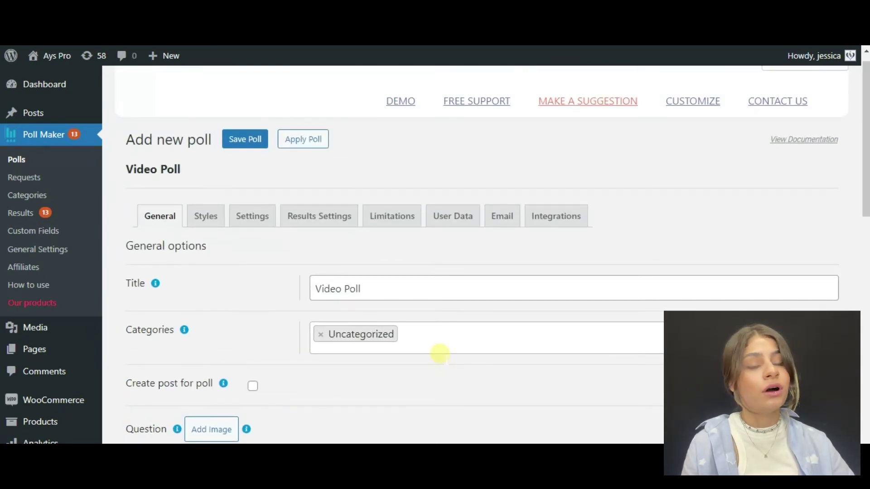
pyautogui.scroll(-4, 440, 354)
pyautogui.scroll(-3, 440, 354)
pyautogui.scroll(-3, 425, 354)
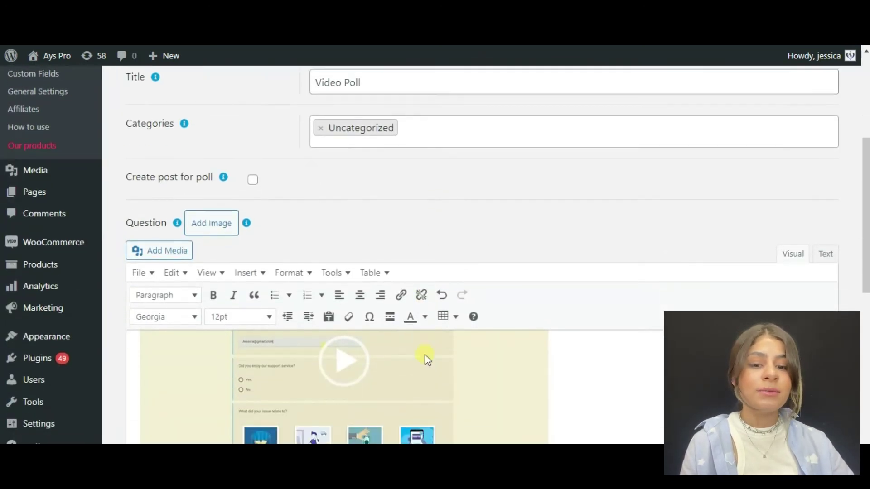
# Step: Remove the question's video and embed a newly uploaded listening MP3 below the text
pyautogui.click(487, 297)
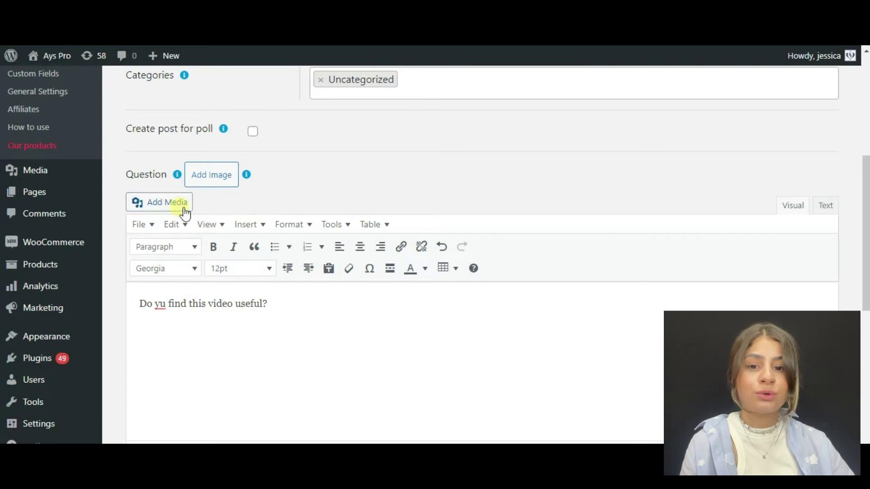
pyautogui.click(166, 202)
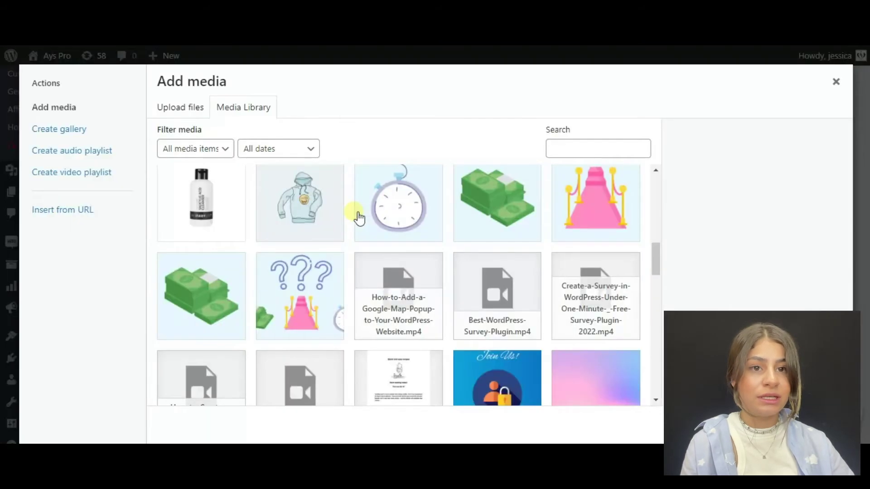
pyautogui.click(183, 108)
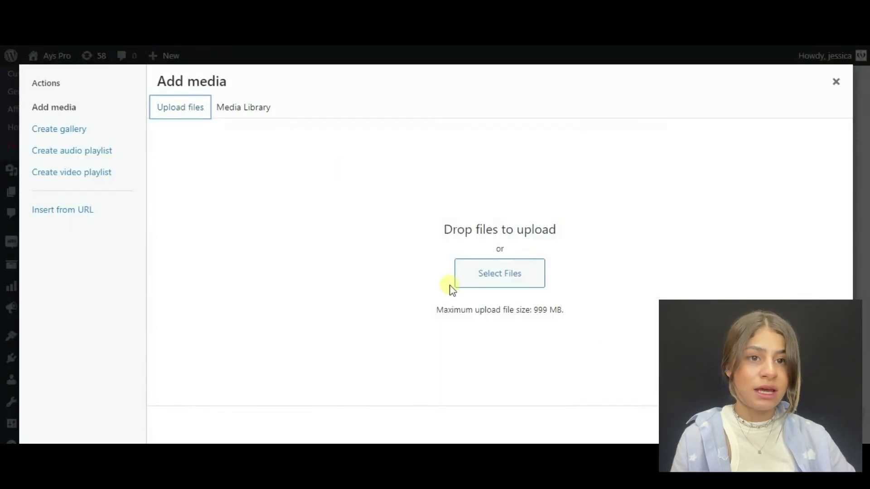
pyautogui.click(492, 278)
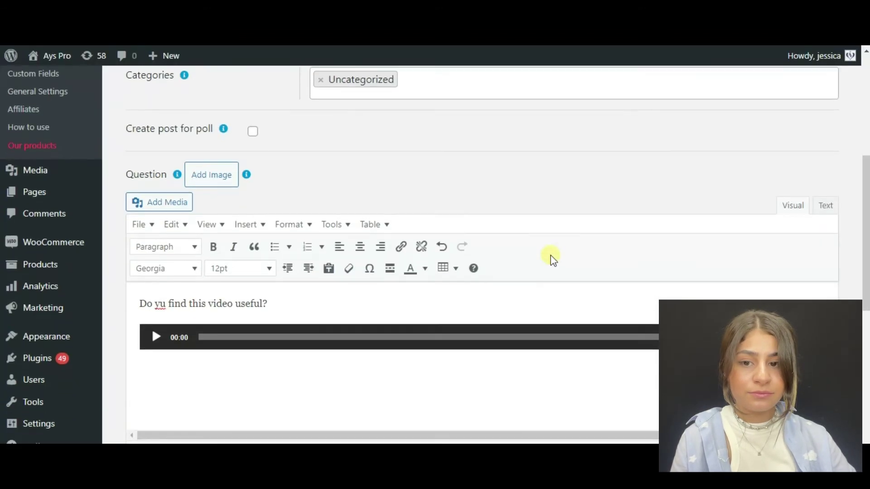
pyautogui.write('o')
# Step: Correct 'yu' to 'you' in the question text
pyautogui.doubleClick(160, 303)
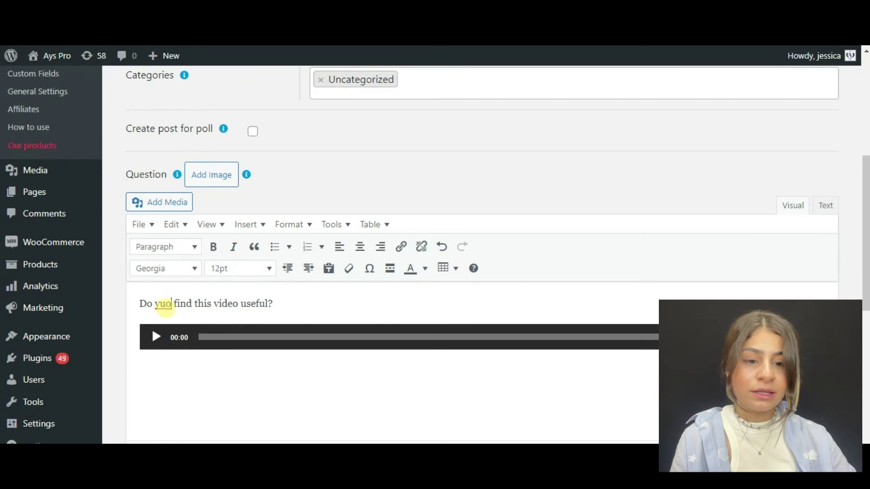
pyautogui.write('you')
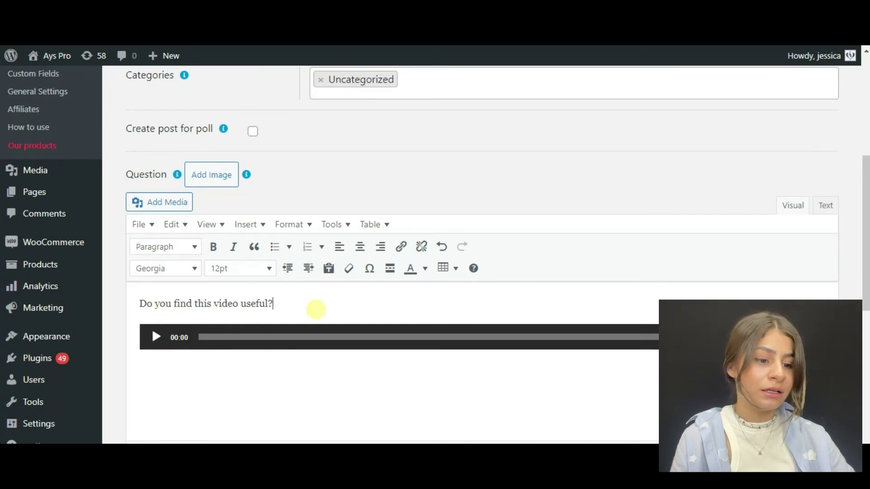